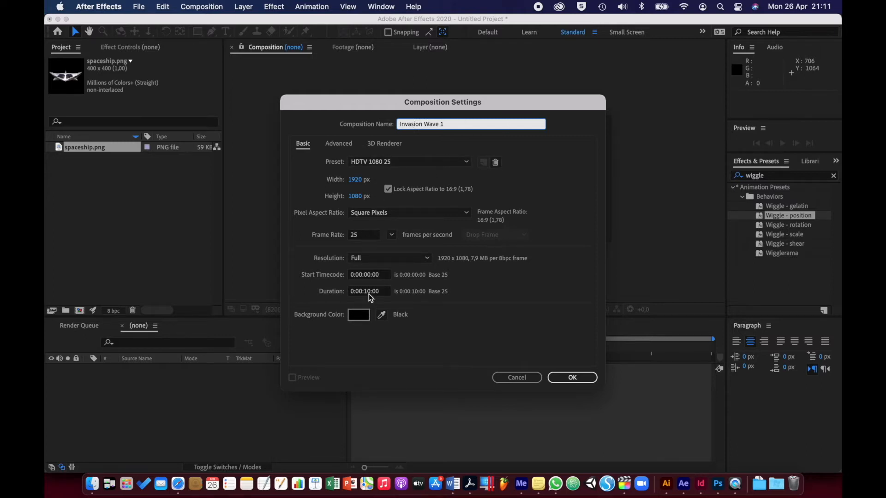
Create the 10-second HDTV 1080 25 composition Invasion Wave 1 and place spaceship.png in the upper-left area of its frame
{"action": "left_click", "coordinate": [571, 378]}
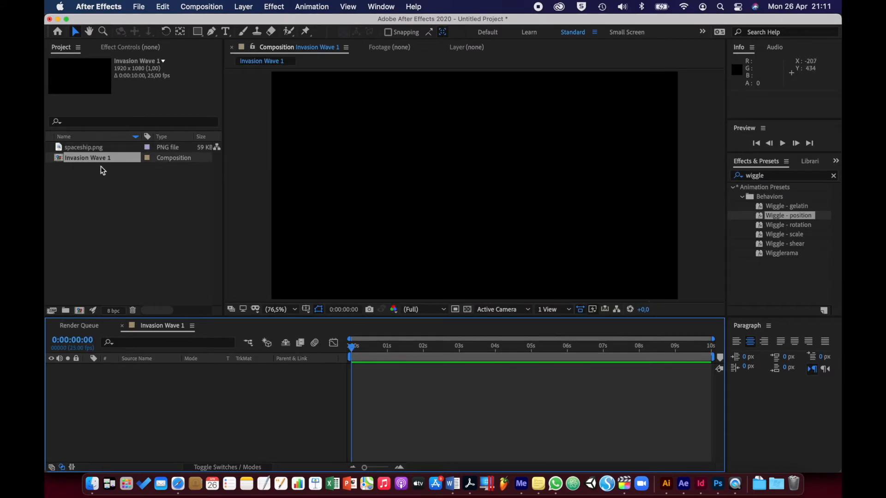
{"action": "left_click", "coordinate": [59, 148]}
{"action": "left_click_drag", "start_coordinate": [60, 148], "coordinate": [188, 398]}
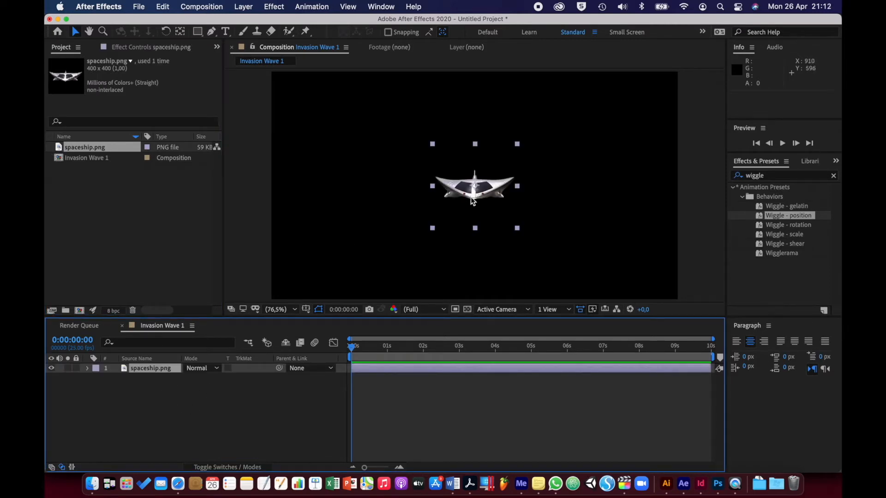
{"action": "left_click_drag", "start_coordinate": [484, 185], "coordinate": [383, 118]}
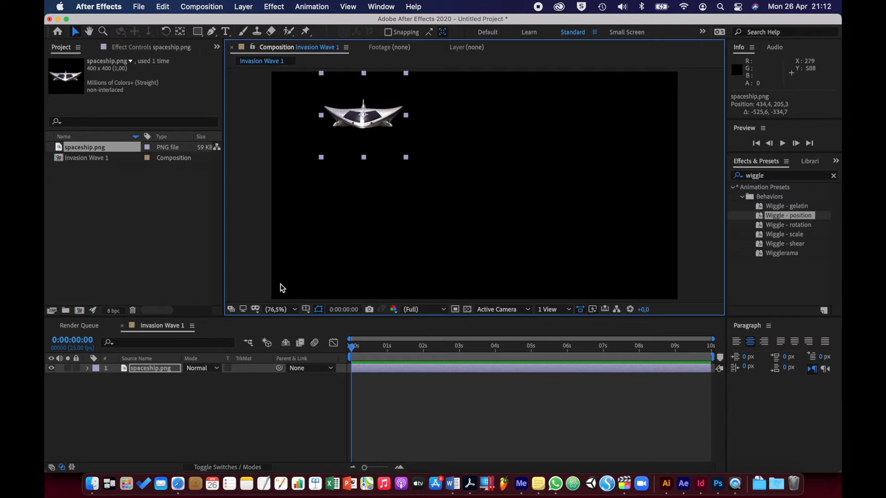
Duplicate the spaceship layer five times and spread the copies across the frame as a loose fleet
{"action": "key", "text": "super+d"}
{"action": "left_click_drag", "start_coordinate": [393, 117], "coordinate": [458, 189]}
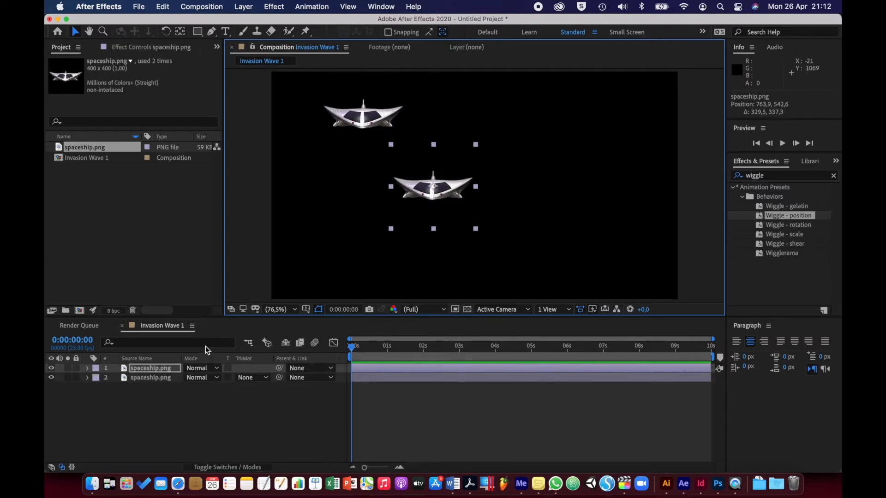
{"action": "key", "text": "super+d"}
{"action": "left_click_drag", "start_coordinate": [456, 180], "coordinate": [356, 238]}
{"action": "key", "text": "super+d"}
{"action": "key", "text": "super+d"}
{"action": "key", "text": "super+d"}
Scale the middle ship to about 79%, the upper-right ship to about 63% and the lower-right ship to about 133%
{"action": "left_click", "coordinate": [438, 190]}
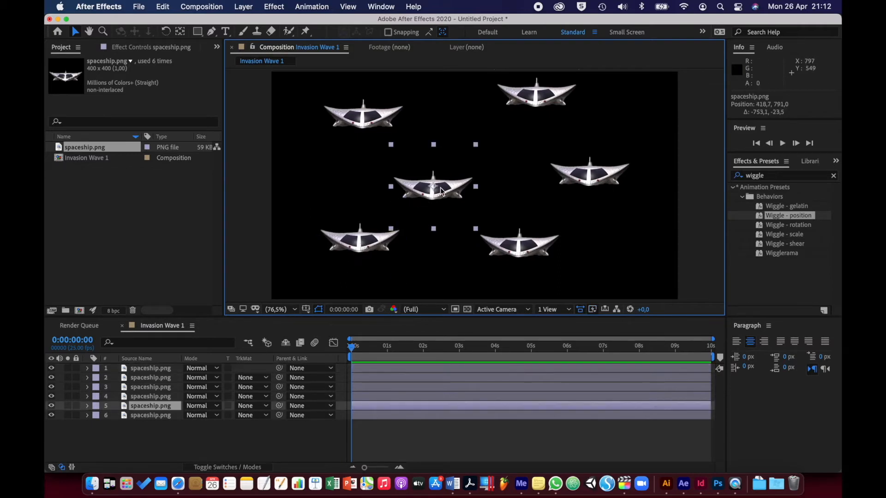
{"action": "left_click_drag", "start_coordinate": [477, 232], "coordinate": [467, 220]}
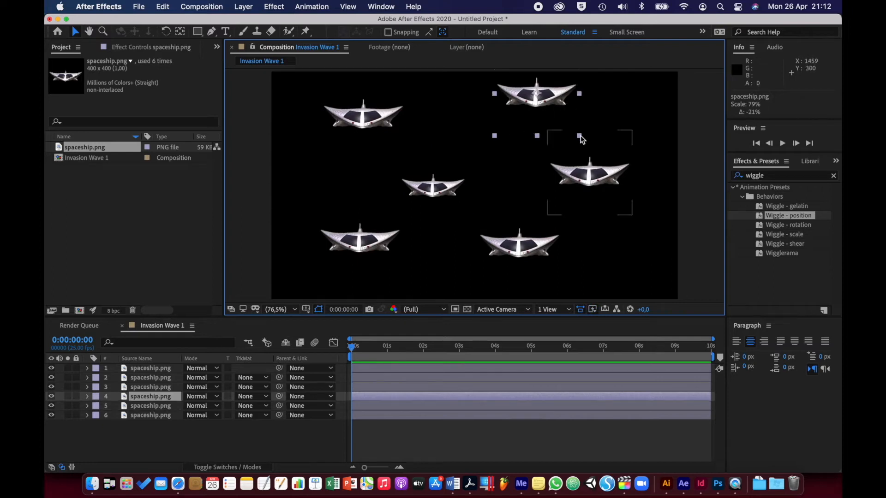
{"action": "left_click", "coordinate": [580, 136]}
{"action": "left_click", "coordinate": [564, 111]}
{"action": "left_click_drag", "start_coordinate": [578, 135], "coordinate": [564, 123]}
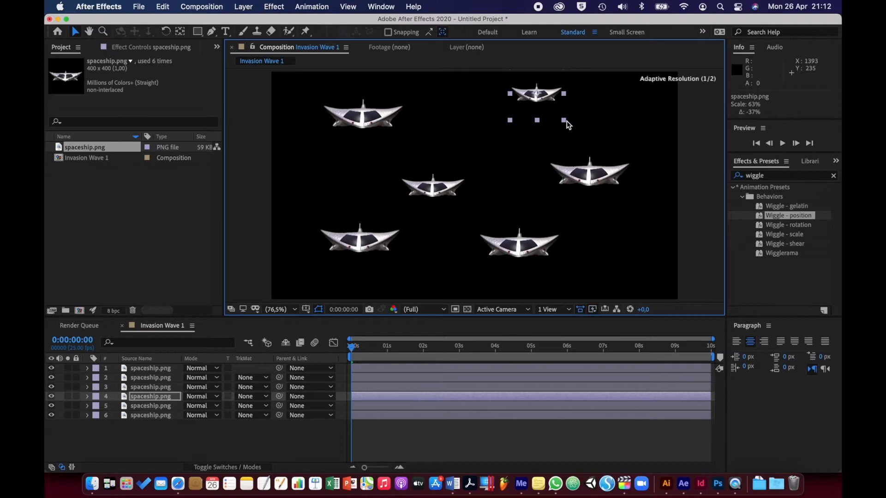
{"action": "left_click", "coordinate": [546, 248]}
{"action": "left_click_drag", "start_coordinate": [562, 203], "coordinate": [577, 186]}
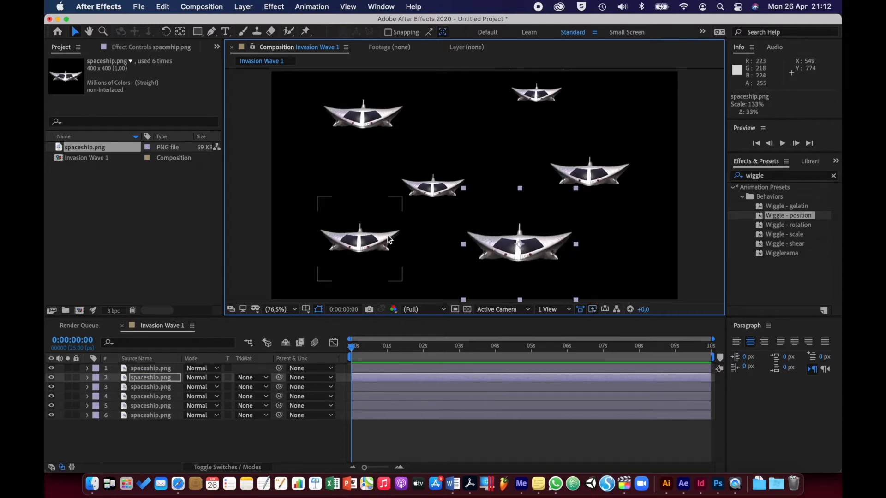
{"action": "left_click", "coordinate": [173, 441]}
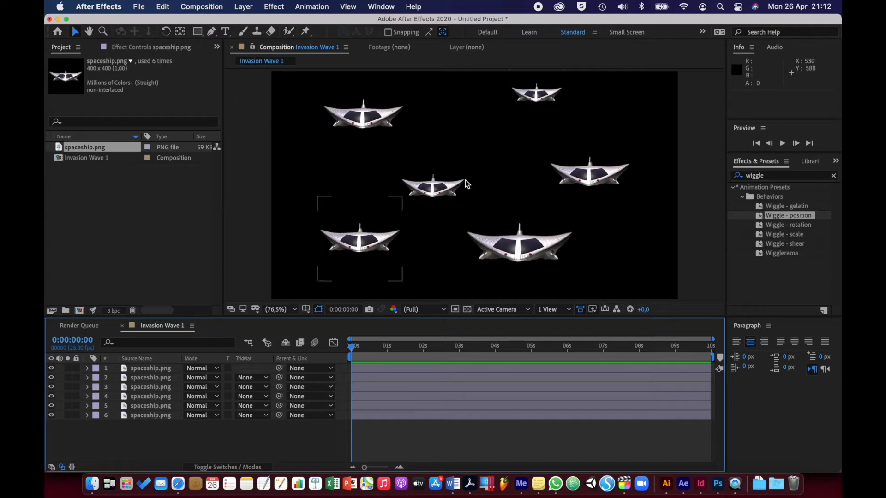
Find the wiggle presets and apply Wiggle - position to the large lower-right ship
{"action": "left_click", "coordinate": [773, 178]}
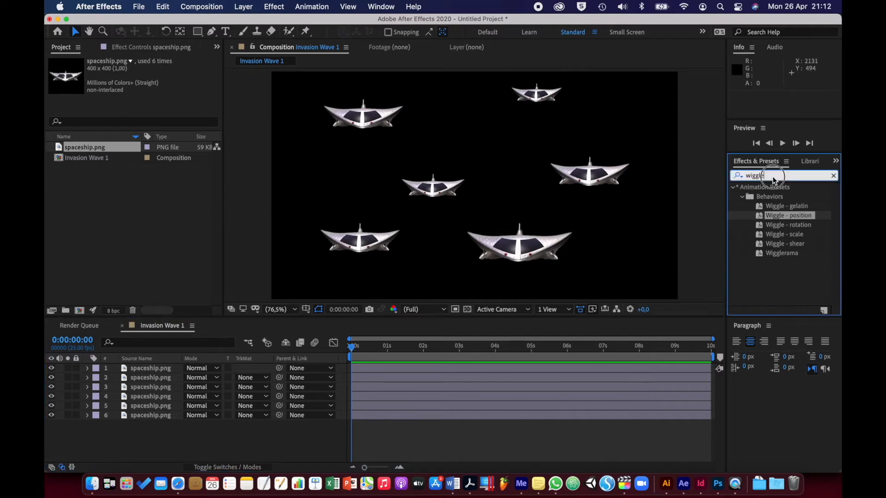
{"action": "left_click", "coordinate": [835, 161]}
{"action": "left_click", "coordinate": [833, 159]}
{"action": "left_click", "coordinate": [835, 161]}
{"action": "left_click", "coordinate": [818, 176]}
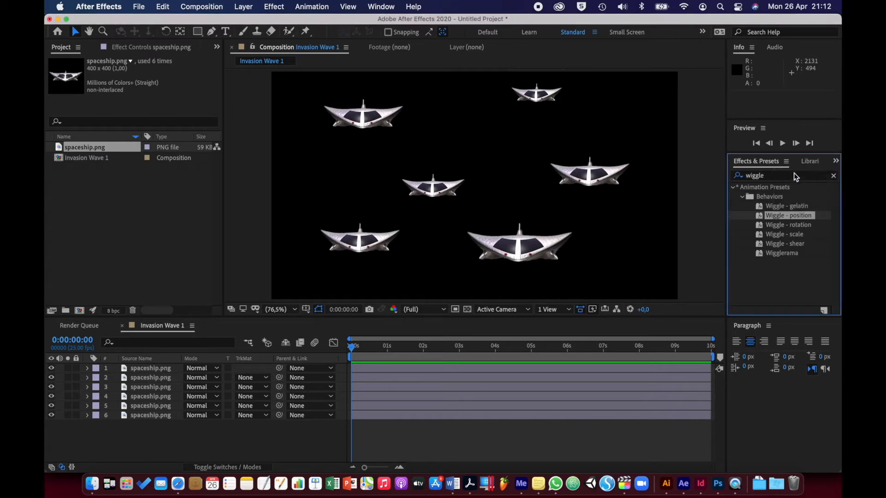
{"action": "left_click", "coordinate": [797, 176]}
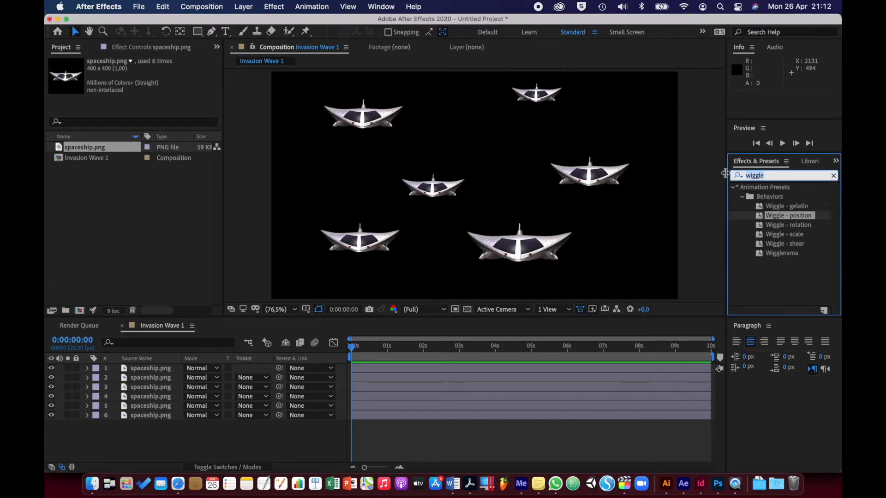
{"action": "type", "text": "wiggle"}
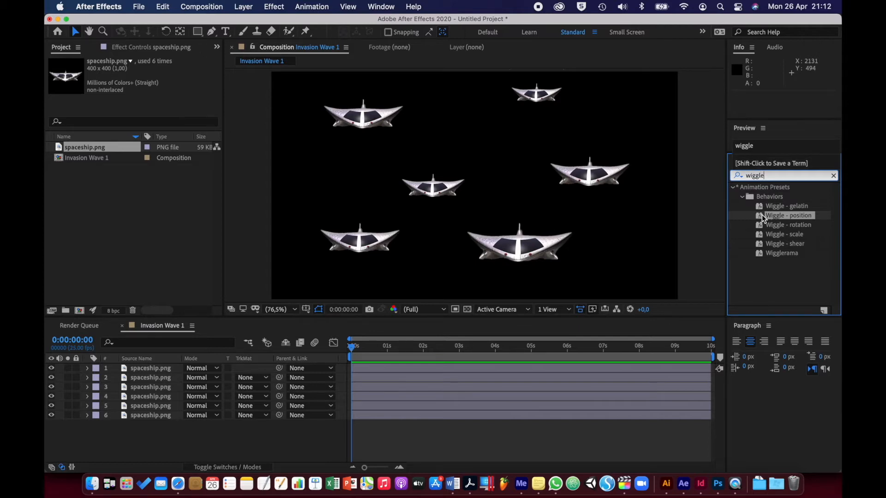
{"action": "left_click_drag", "start_coordinate": [761, 214], "coordinate": [532, 244]}
Preview the large ship's wiggle motion from the start of the composition
{"action": "left_click", "coordinate": [352, 347]}
{"action": "key", "text": "space"}
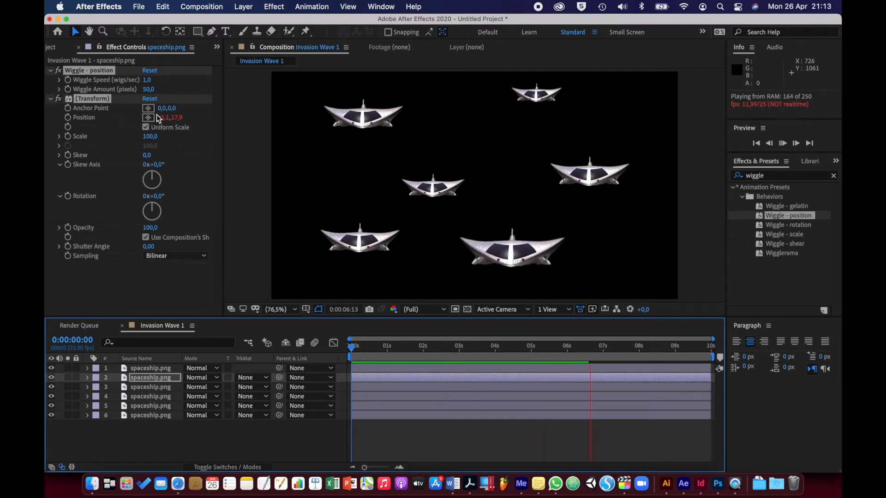
{"action": "key", "text": "space"}
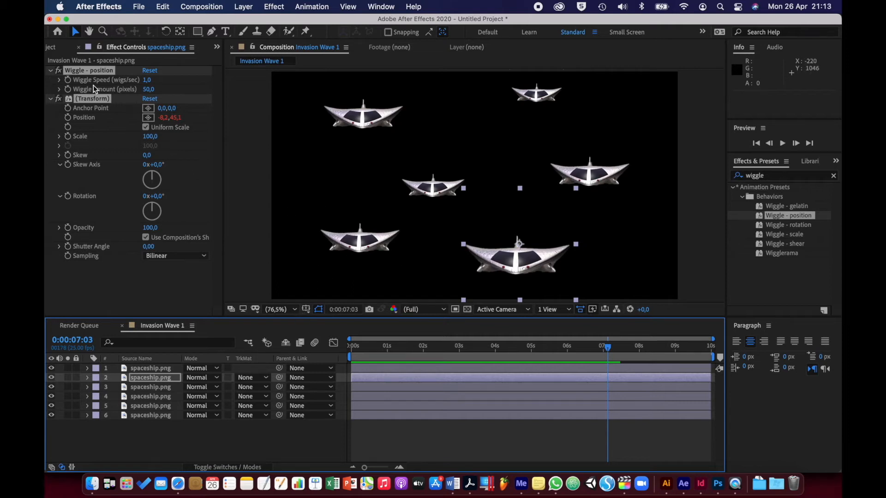
Set the large ship's Wiggle Amount to 20 pixels and its Wiggle Speed to 2 wigs/sec
{"action": "left_click", "coordinate": [88, 67]}
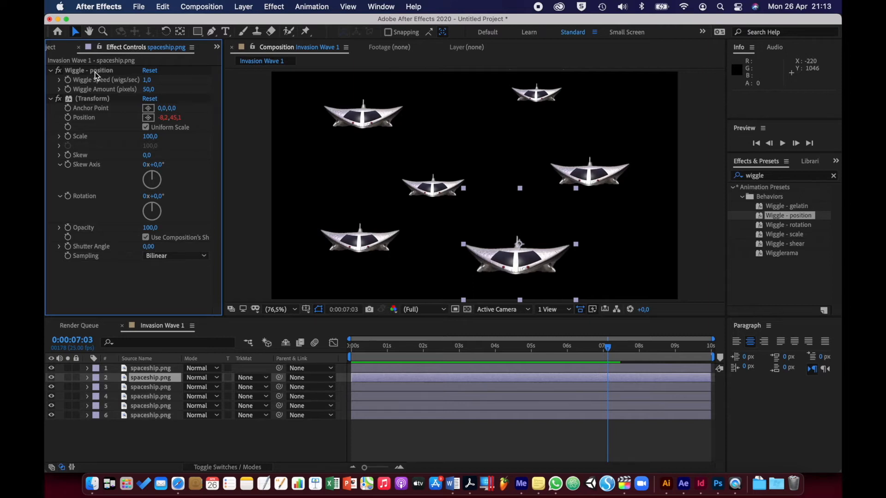
{"action": "left_click", "coordinate": [50, 99]}
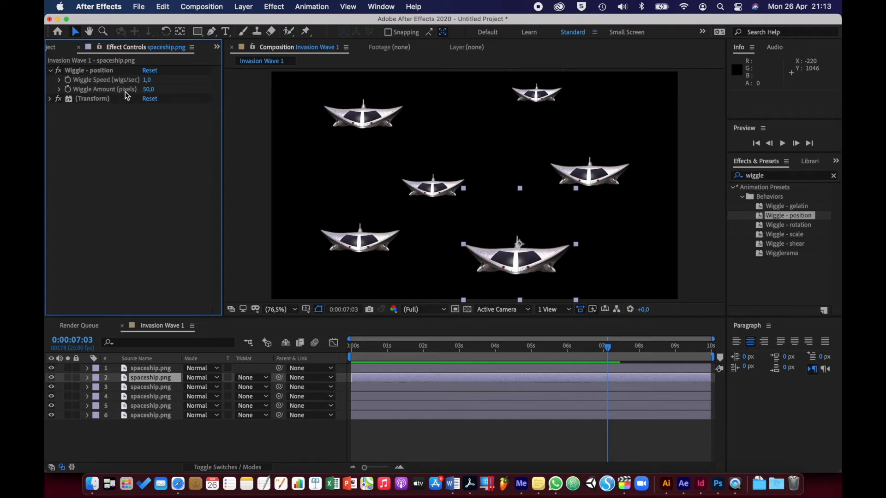
{"action": "left_click_drag", "start_coordinate": [148, 92], "coordinate": [125, 91]}
{"action": "left_click", "coordinate": [147, 80]}
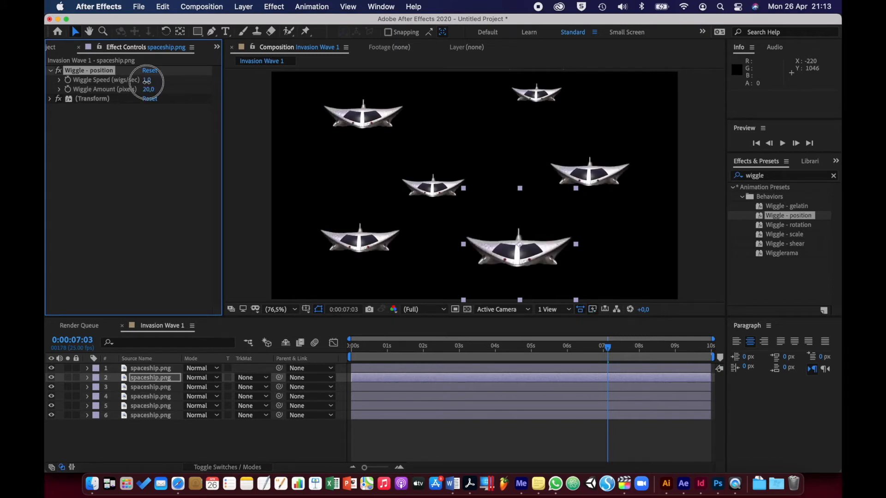
{"action": "type", "text": "2"}
{"action": "key", "text": "Return"}
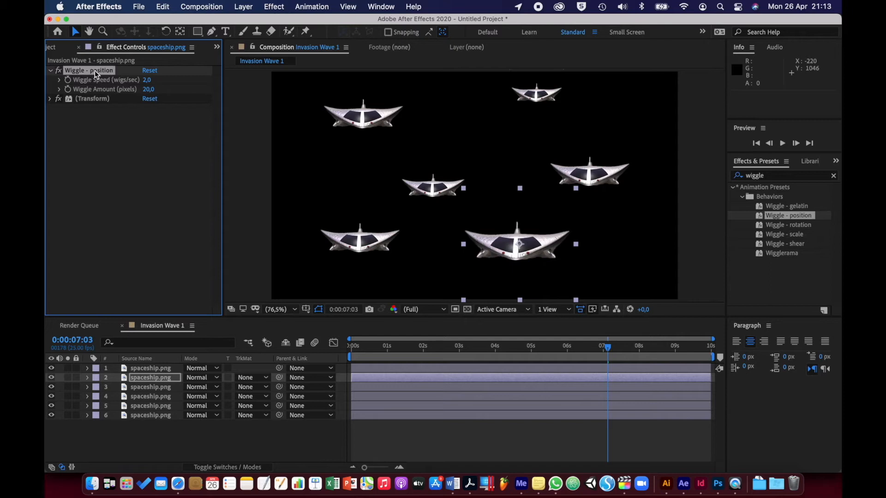
Copy the large ship's Wiggle - position and Transform effects and paste them onto each of the other five ships
{"action": "left_click", "coordinate": [90, 97]}
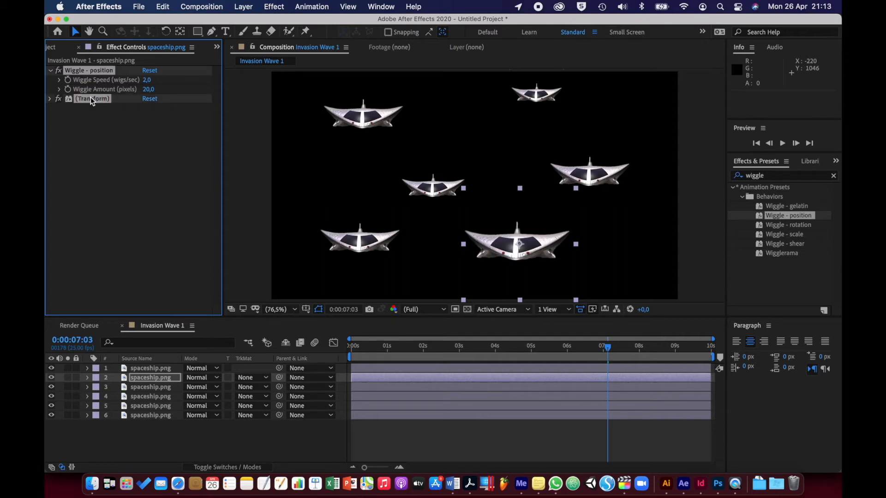
{"action": "left_click", "coordinate": [356, 251]}
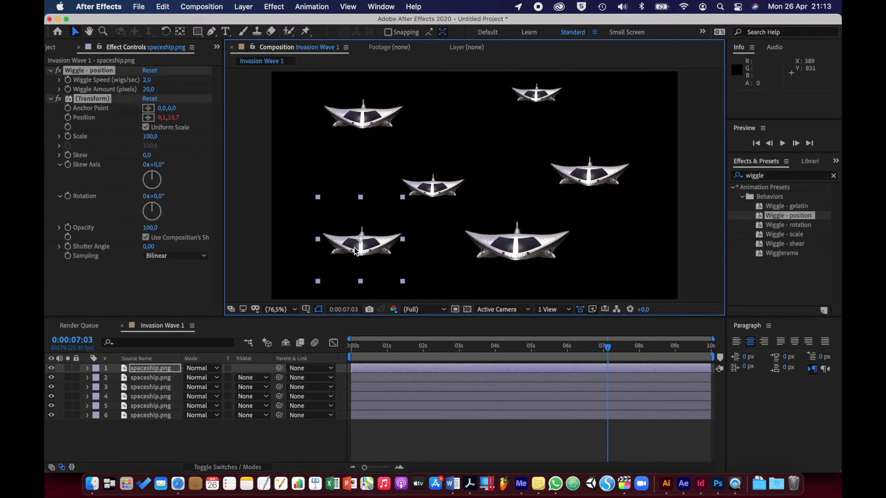
{"action": "left_click", "coordinate": [436, 197]}
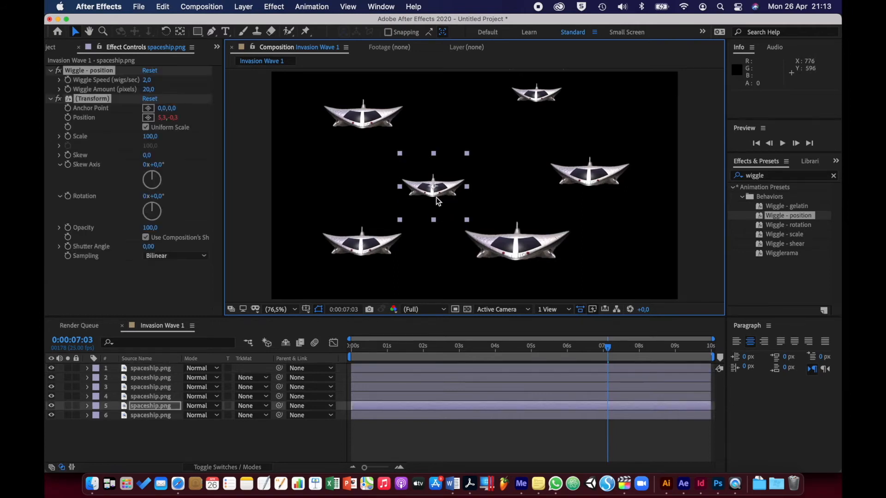
{"action": "left_click", "coordinate": [600, 179]}
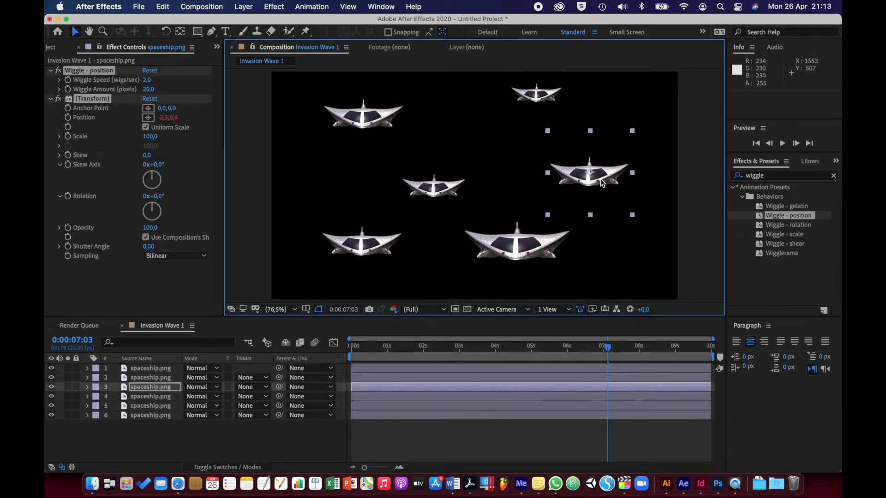
{"action": "left_click", "coordinate": [539, 98]}
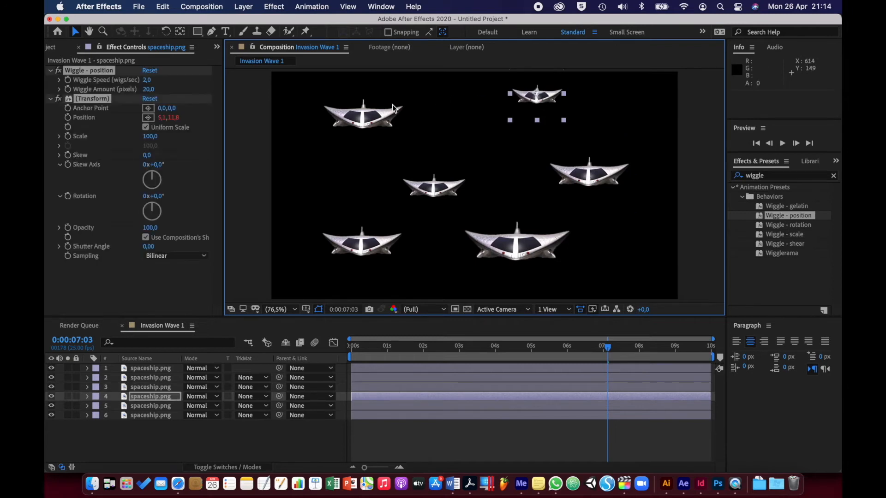
{"action": "left_click", "coordinate": [376, 116]}
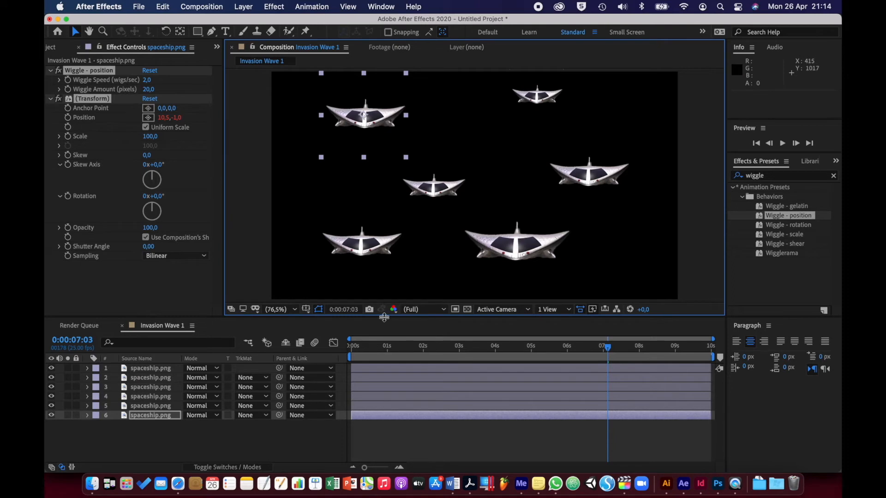
Preview the wiggling motion of the whole fleet from the start of the composition
{"action": "left_click_drag", "start_coordinate": [387, 352], "coordinate": [341, 353]}
{"action": "key", "text": "space"}
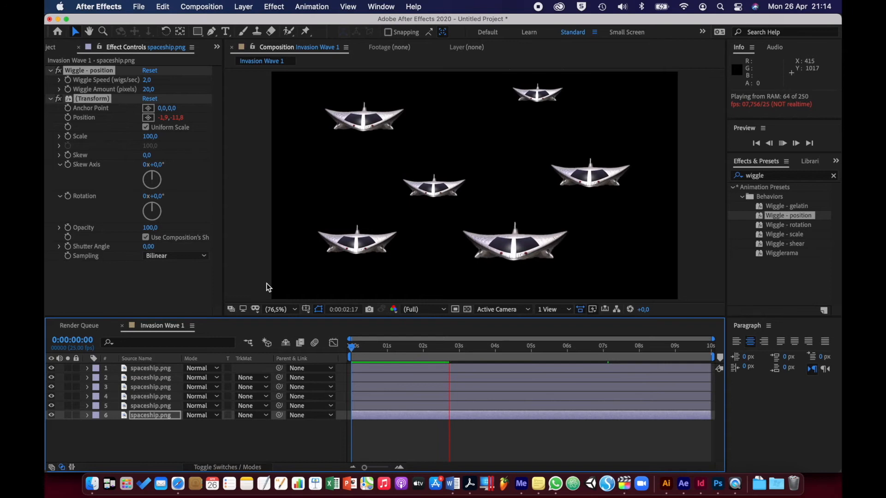
{"action": "key", "text": "space"}
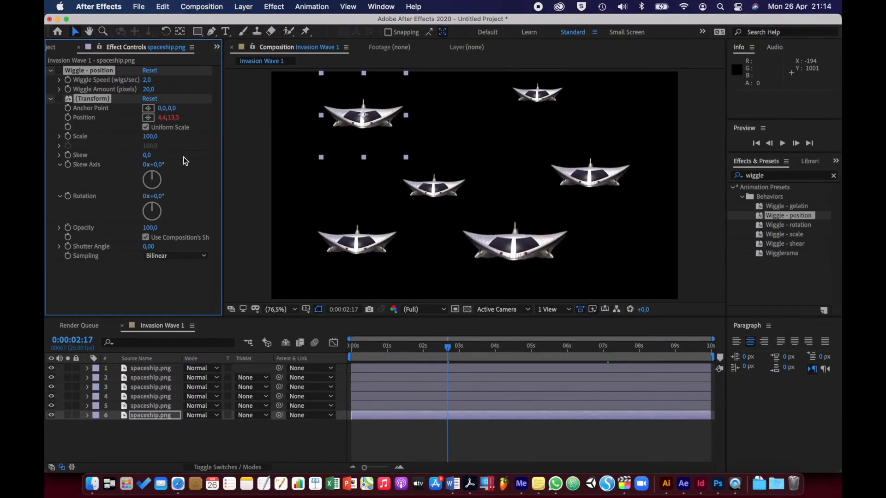
{"action": "key", "text": "space"}
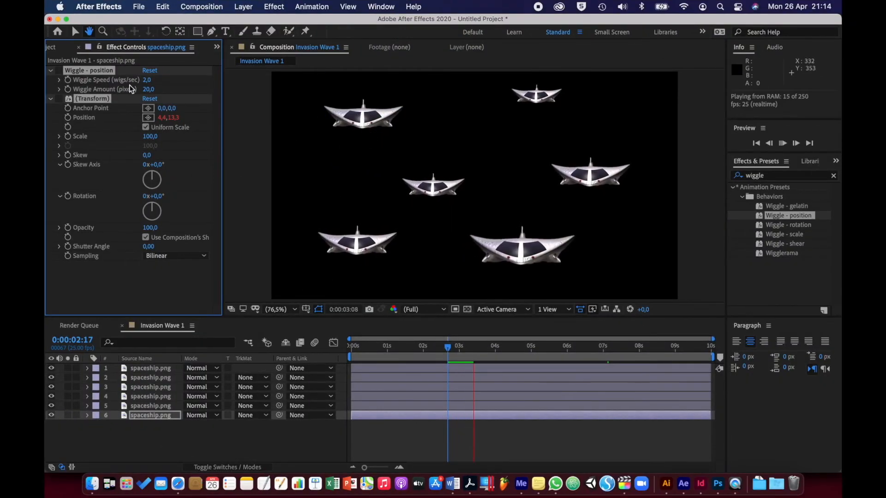
{"action": "key", "text": "space"}
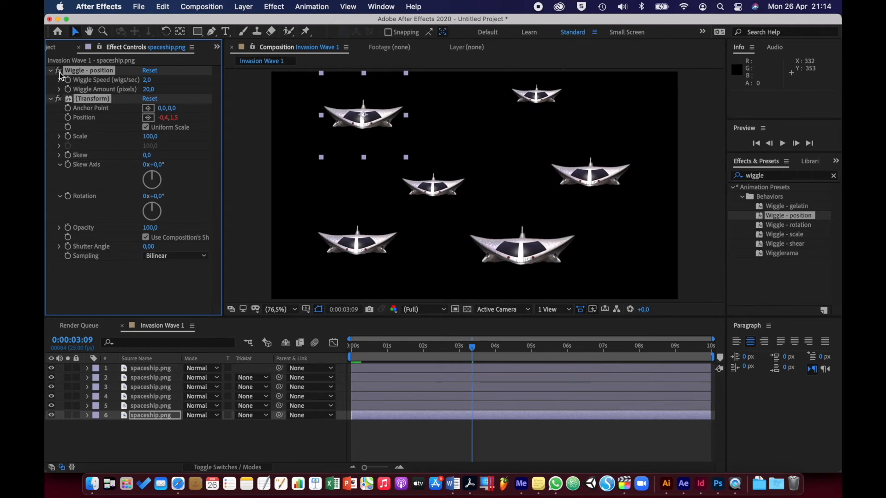
Try Wiggle - position below Transform on the upper-left ship with a short preview, and restore the original effect order
{"action": "left_click", "coordinate": [51, 99]}
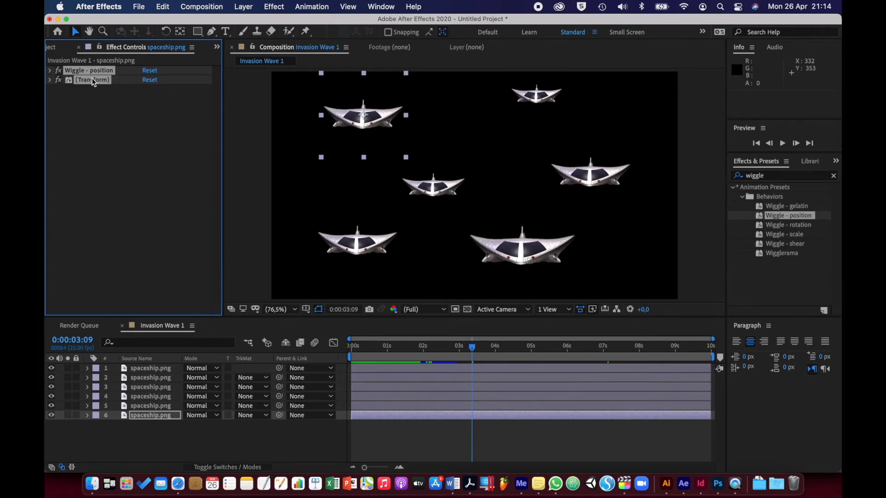
{"action": "left_click", "coordinate": [95, 102]}
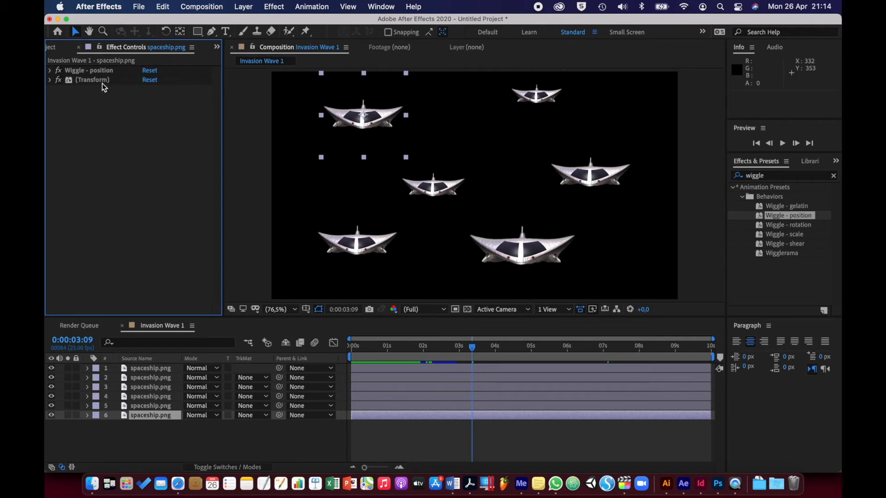
{"action": "left_click_drag", "start_coordinate": [107, 73], "coordinate": [107, 86]}
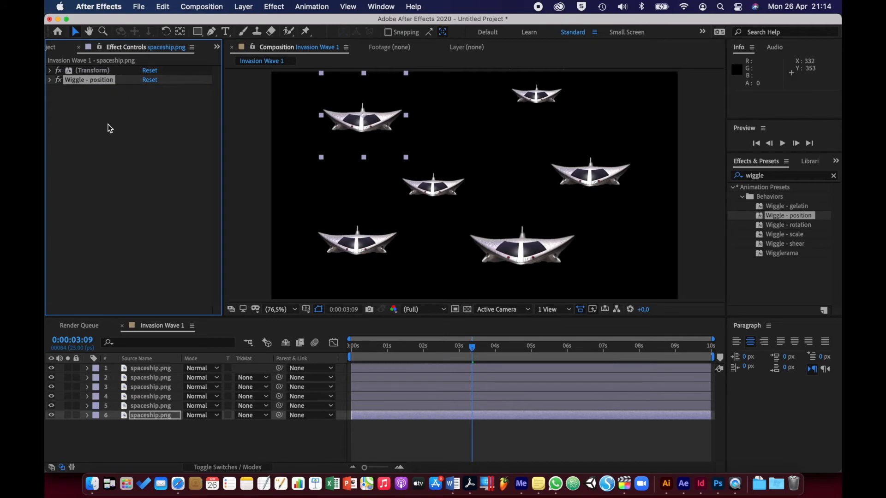
{"action": "key", "text": "space"}
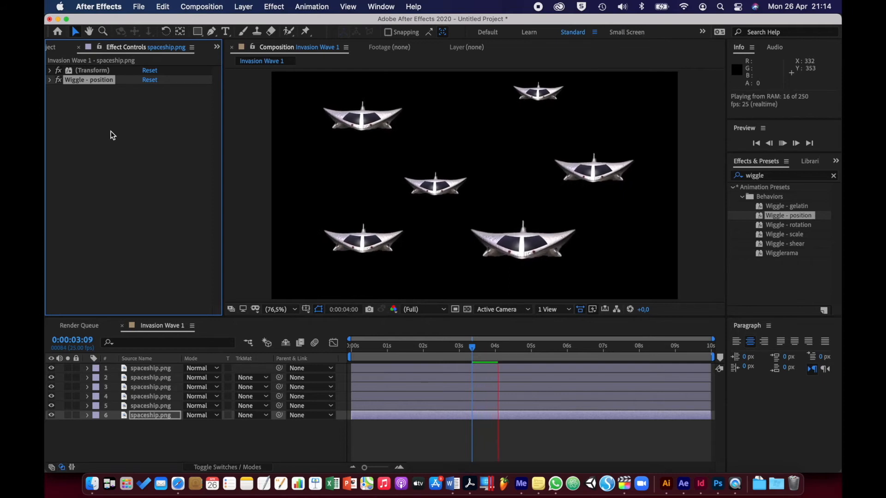
{"action": "key", "text": "space"}
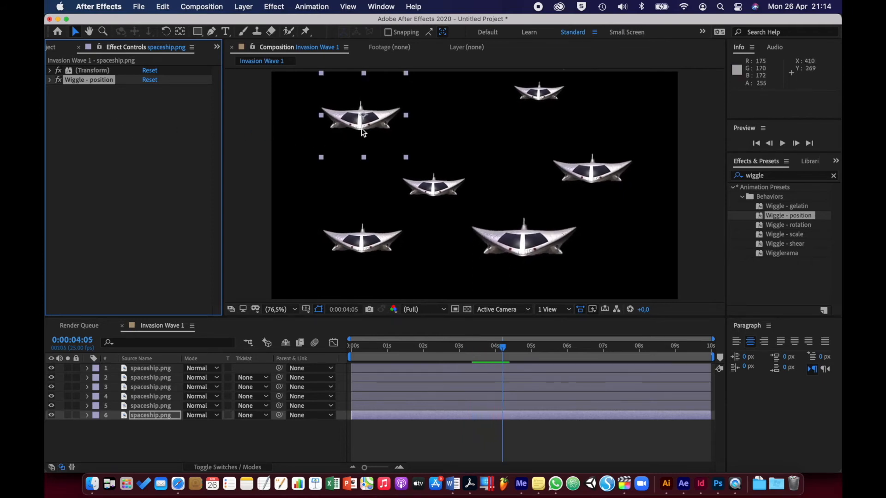
{"action": "left_click_drag", "start_coordinate": [96, 81], "coordinate": [102, 68]}
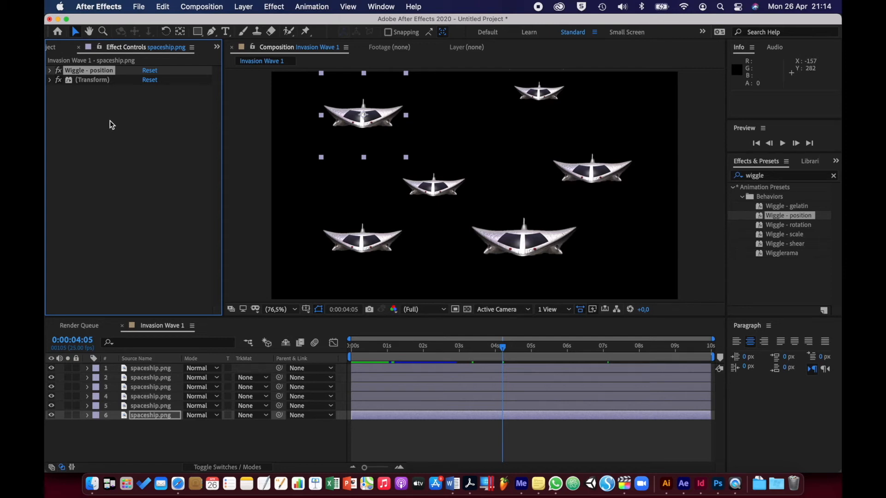
{"action": "left_click", "coordinate": [107, 82]}
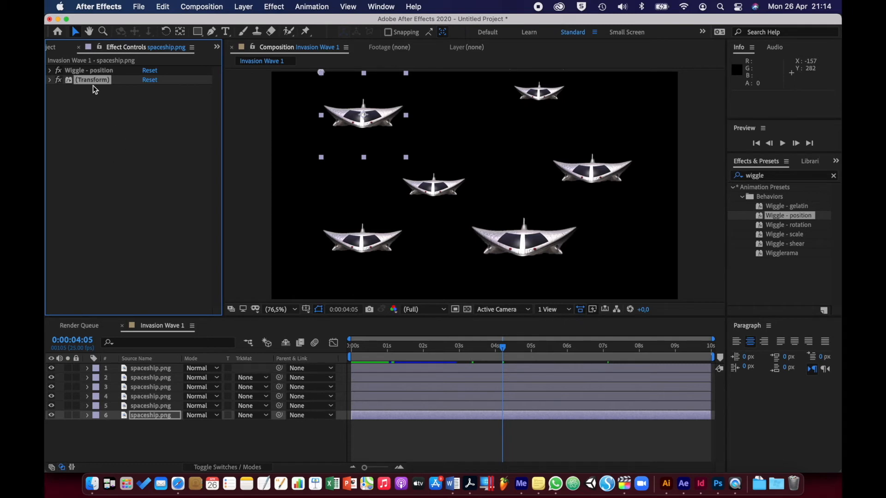
{"action": "left_click", "coordinate": [97, 72]}
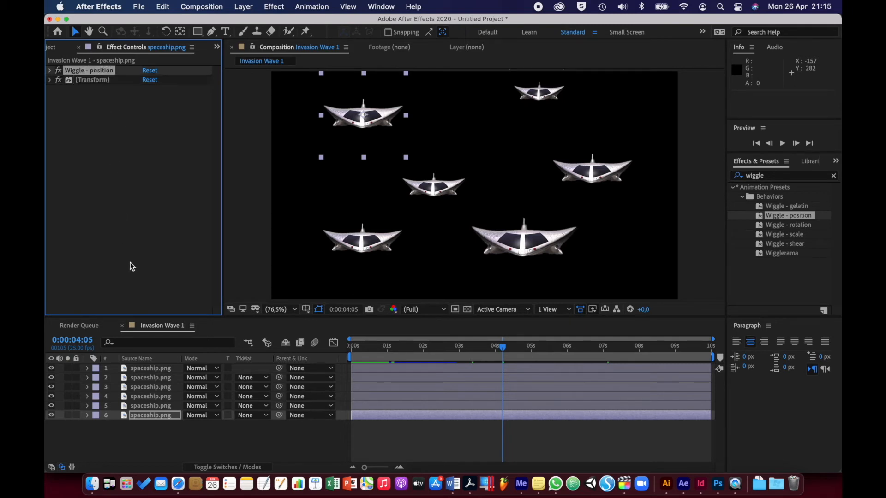
{"action": "left_click", "coordinate": [151, 215]}
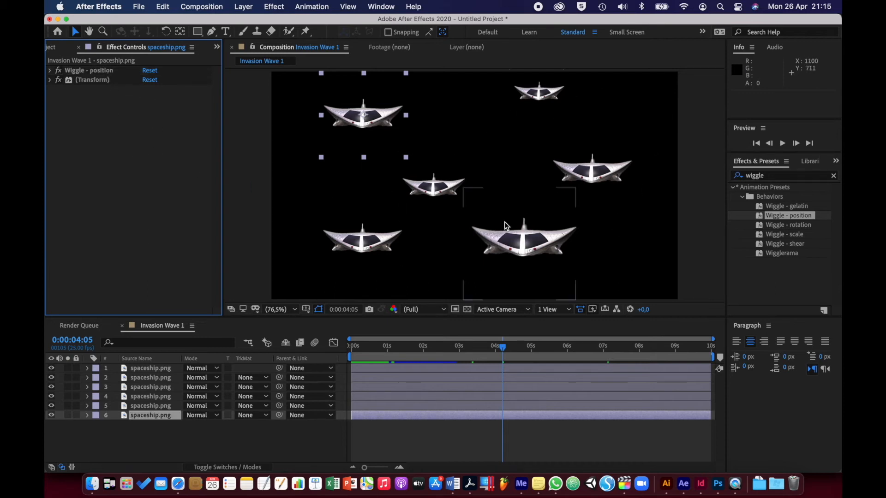
{"action": "left_click", "coordinate": [192, 442]}
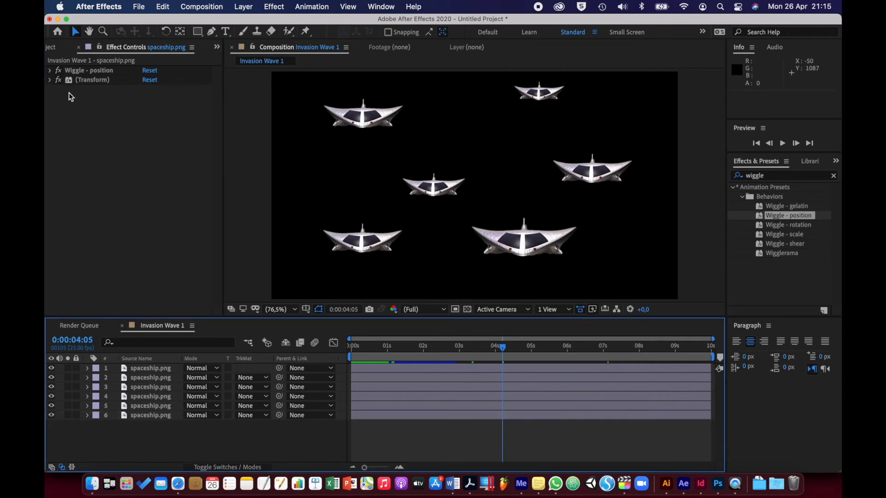
Create a new 1920 x 1080, 25 fps, 10-second composition named Invasion Wave 2
{"action": "left_click", "coordinate": [216, 48]}
{"action": "left_click", "coordinate": [233, 58]}
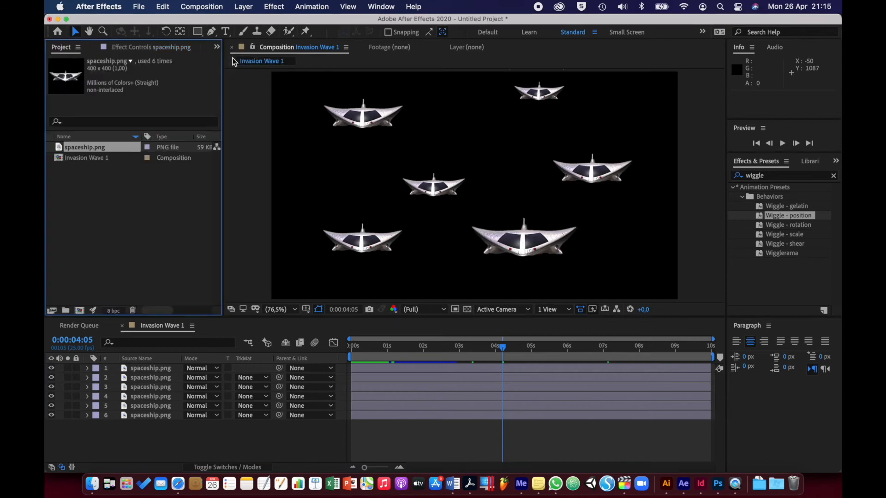
{"action": "left_click", "coordinate": [79, 311]}
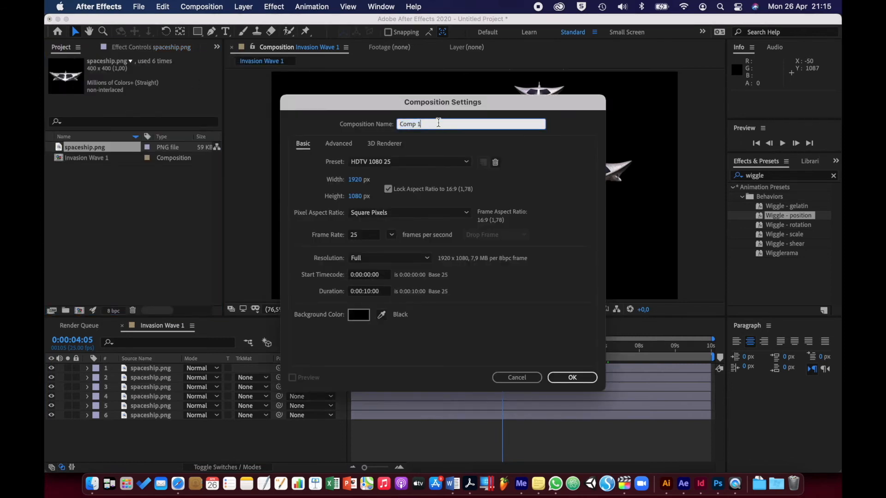
{"action": "key", "text": "BackSpace"}
{"action": "key", "text": "Return"}
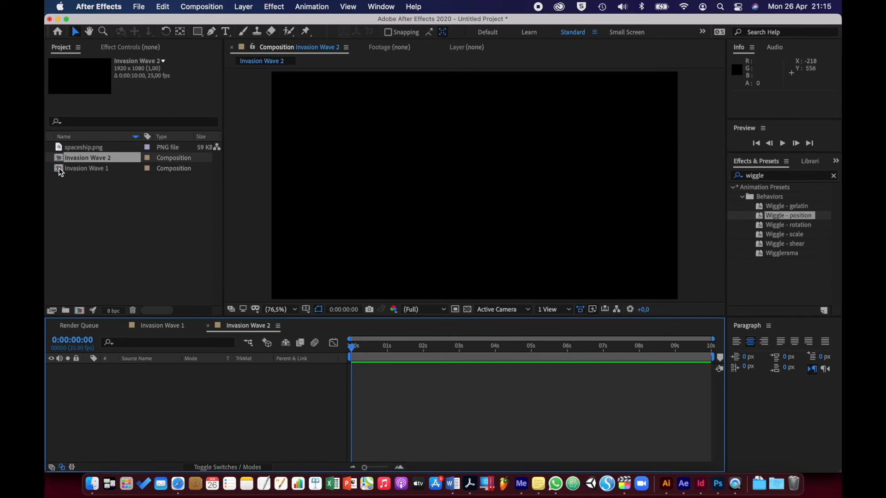
Nest the Invasion Wave 1 composition as a layer in the Invasion Wave 2 timeline
{"action": "left_click", "coordinate": [61, 169]}
{"action": "left_click_drag", "start_coordinate": [59, 168], "coordinate": [129, 399]}
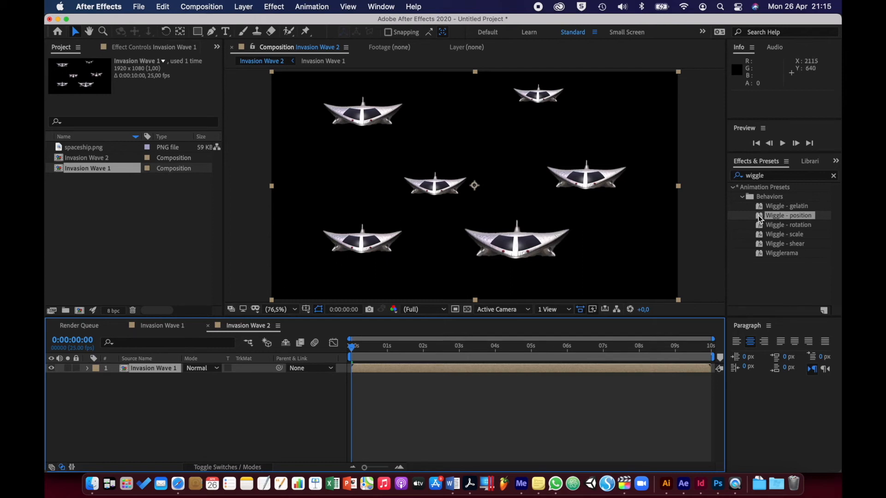
Apply the Wiggle - position preset to the nested Invasion Wave 1 layer and preview its motion briefly
{"action": "left_click_drag", "start_coordinate": [761, 218], "coordinate": [536, 231]}
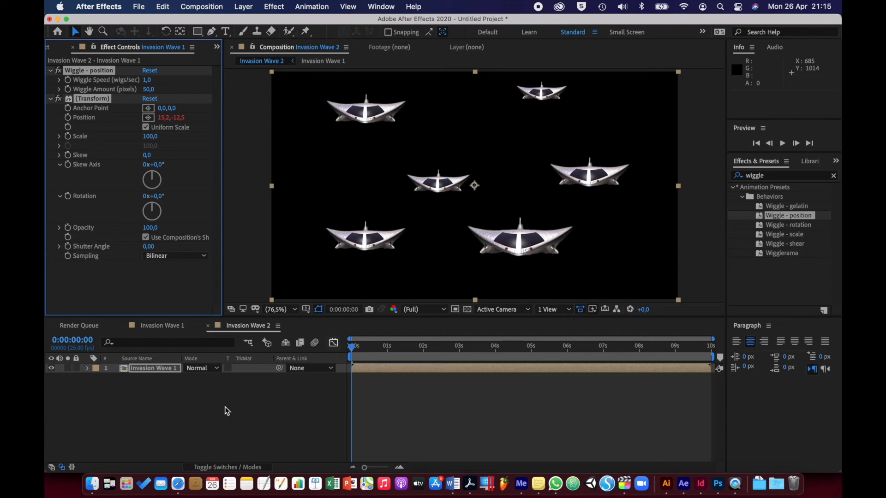
{"action": "key", "text": "space"}
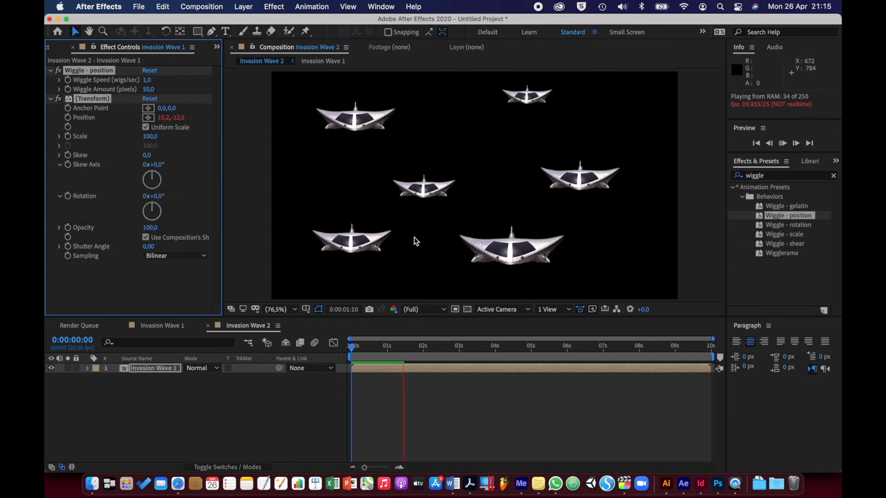
{"action": "key", "text": "space"}
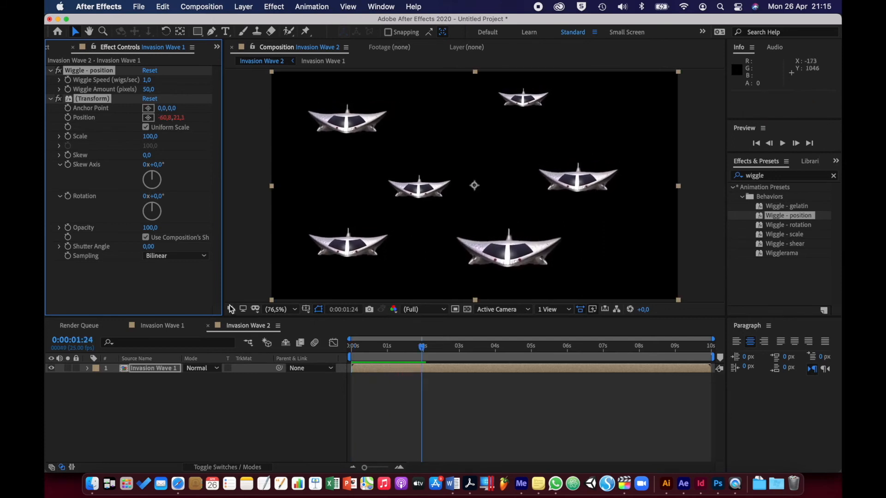
Duplicate the nested Invasion Wave 1 layer three times and offset the copies from one another in the frame
{"action": "left_click", "coordinate": [126, 367]}
{"action": "key", "text": "super+d"}
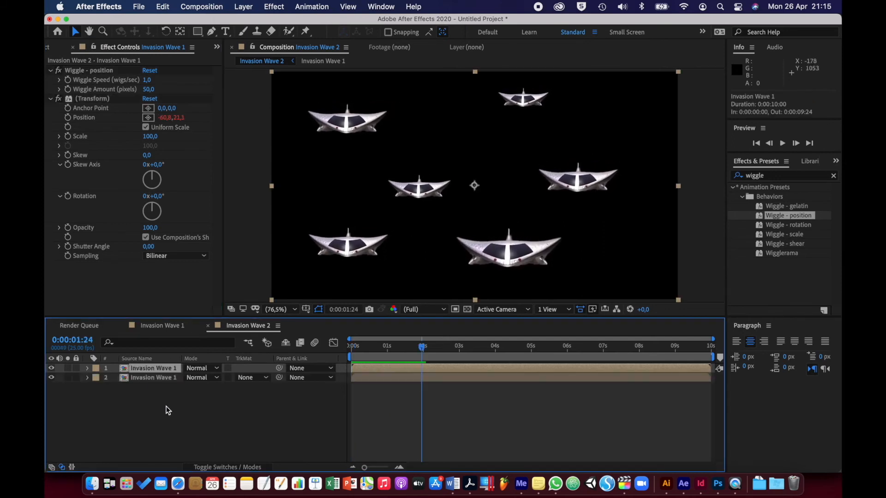
{"action": "left_click_drag", "start_coordinate": [431, 192], "coordinate": [484, 181]}
{"action": "key", "text": "super+d"}
{"action": "key", "text": "super+d"}
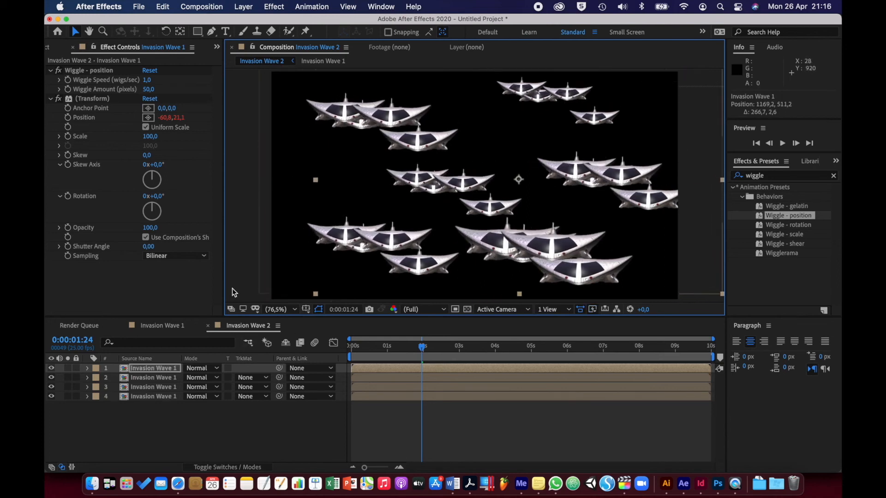
Scale the second Invasion Wave 1 layer down slightly and set its opacity to 80%
{"action": "left_click", "coordinate": [149, 396]}
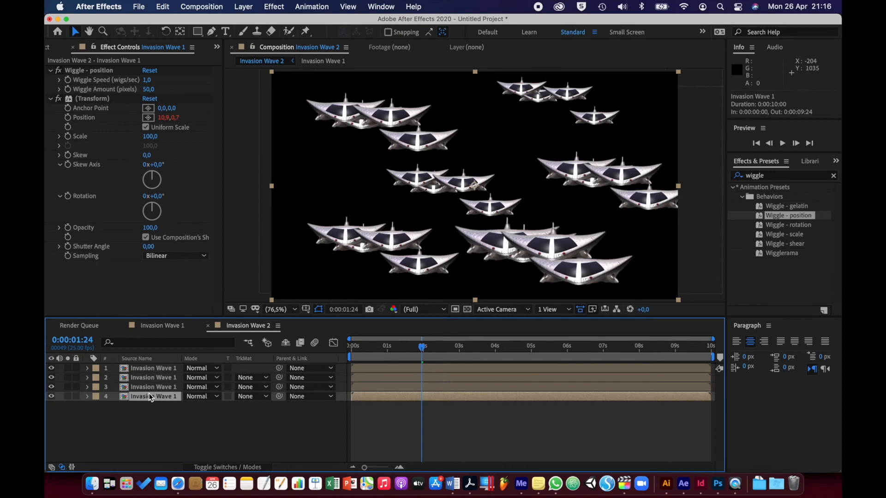
{"action": "left_click", "coordinate": [148, 366]}
{"action": "left_click", "coordinate": [148, 377]}
{"action": "key", "text": "s"}
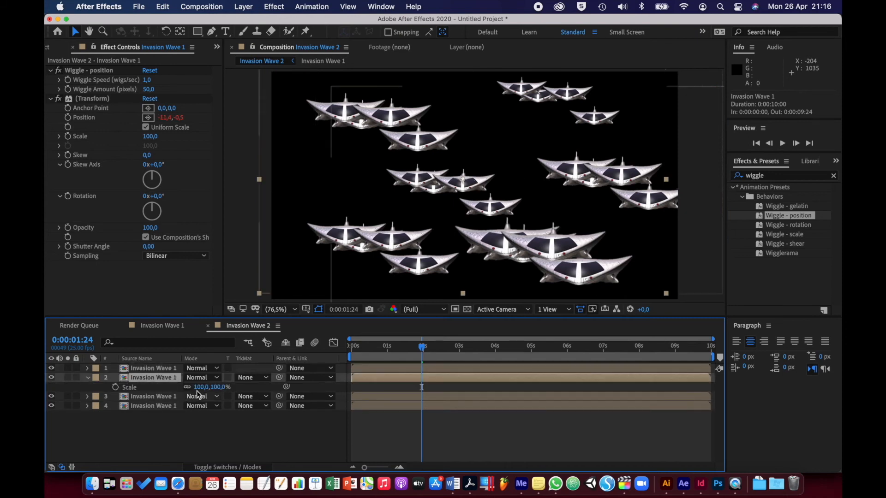
{"action": "mouse_move", "coordinate": [197, 387]}
{"action": "left_mouse_down"}
{"action": "mouse_move", "coordinate": [169, 391]}
{"action": "mouse_move", "coordinate": [181, 388]}
{"action": "left_mouse_up"}
{"action": "key", "text": "t"}
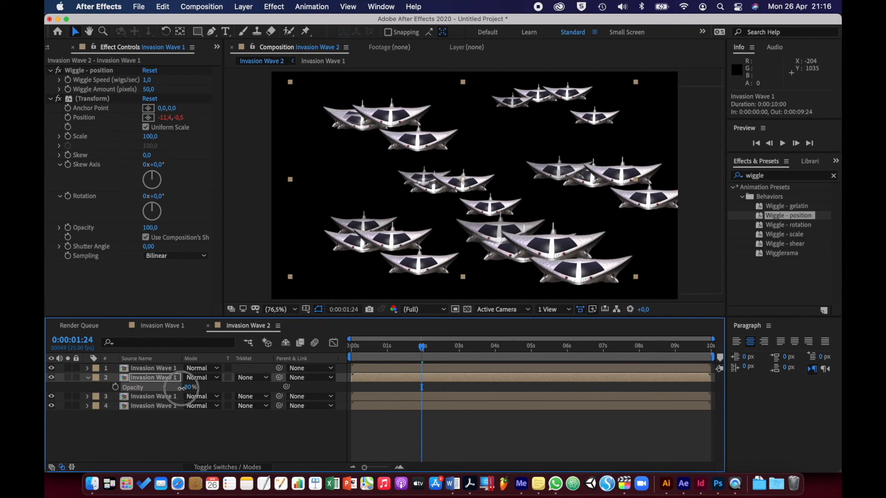
Scale the third Invasion Wave 1 layer to 55% and set its opacity to 61%
{"action": "left_click", "coordinate": [163, 399]}
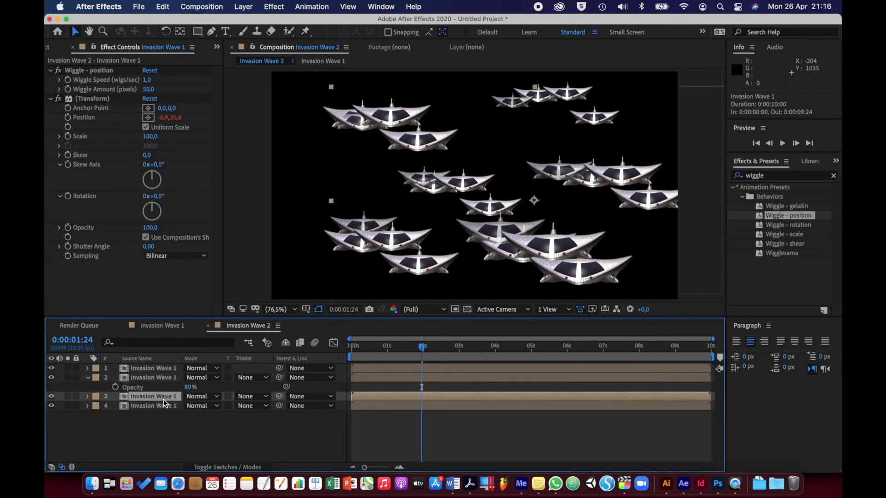
{"action": "key", "text": "s"}
{"action": "left_click_drag", "start_coordinate": [197, 406], "coordinate": [181, 406]}
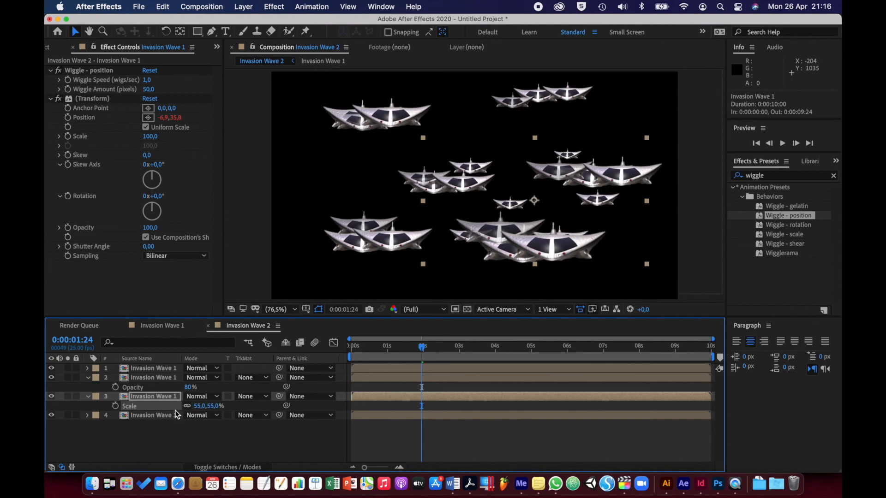
{"action": "key", "text": "t"}
{"action": "left_click", "coordinate": [192, 406]}
{"action": "left_click_drag", "start_coordinate": [193, 407], "coordinate": [171, 406]}
Shrink the fourth Invasion Wave 1 layer to about a third of its size and set its opacity to 24%
{"action": "left_click", "coordinate": [154, 417]}
{"action": "key", "text": "s"}
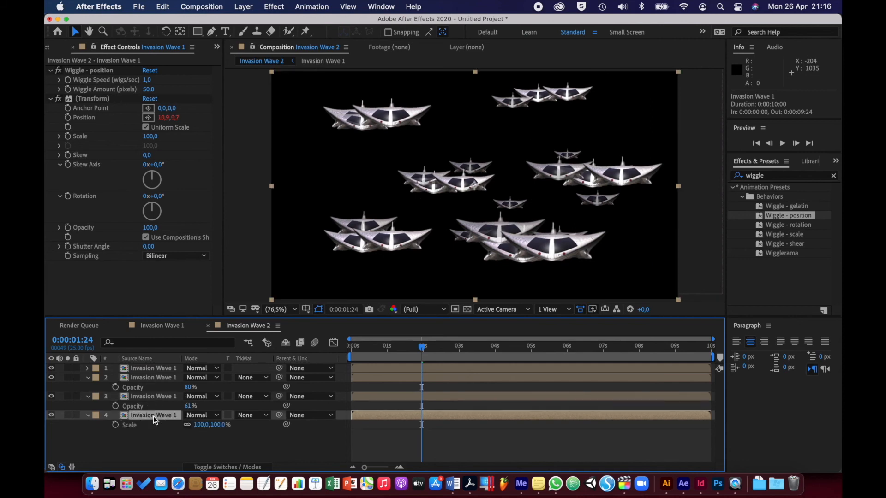
{"action": "left_click_drag", "start_coordinate": [202, 425], "coordinate": [151, 425]}
{"action": "key", "text": "t"}
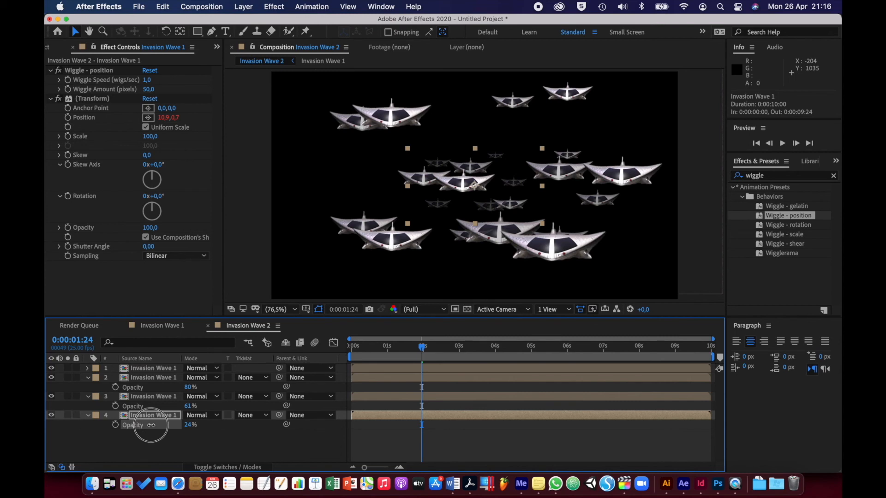
Preview the layered fleet in Invasion Wave 2 from the start of the composition
{"action": "left_click_drag", "start_coordinate": [423, 347], "coordinate": [349, 350]}
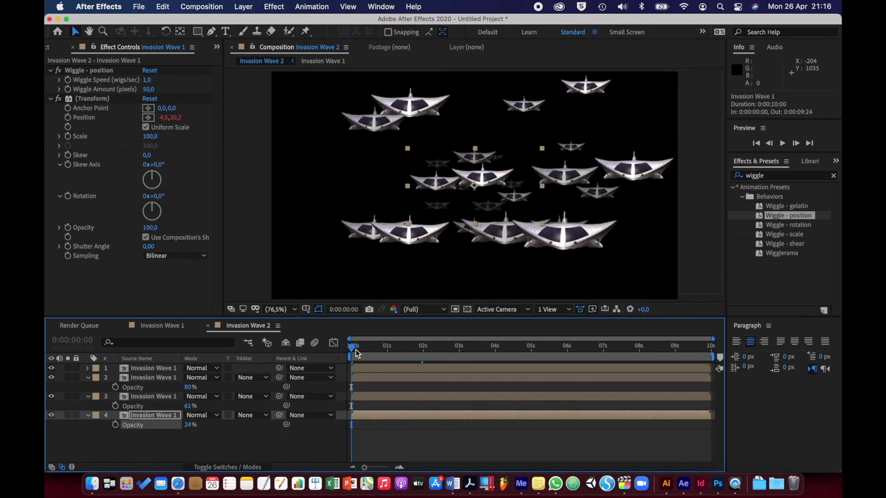
{"action": "key", "text": "space"}
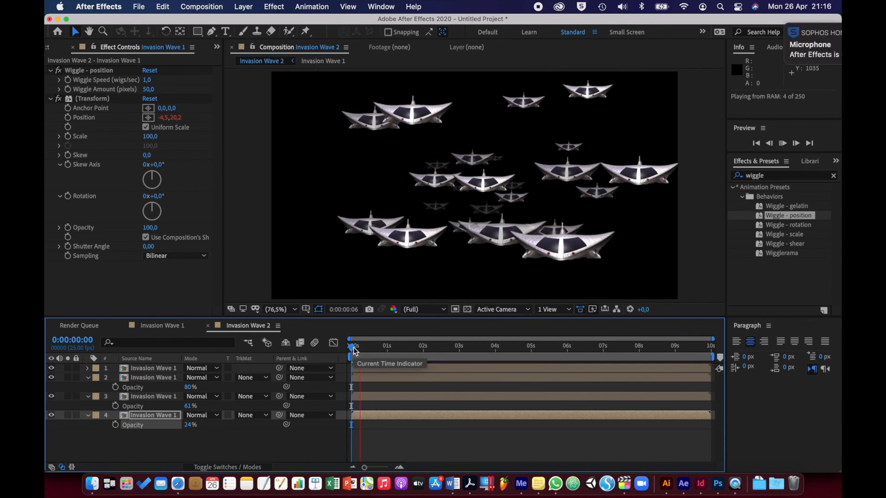